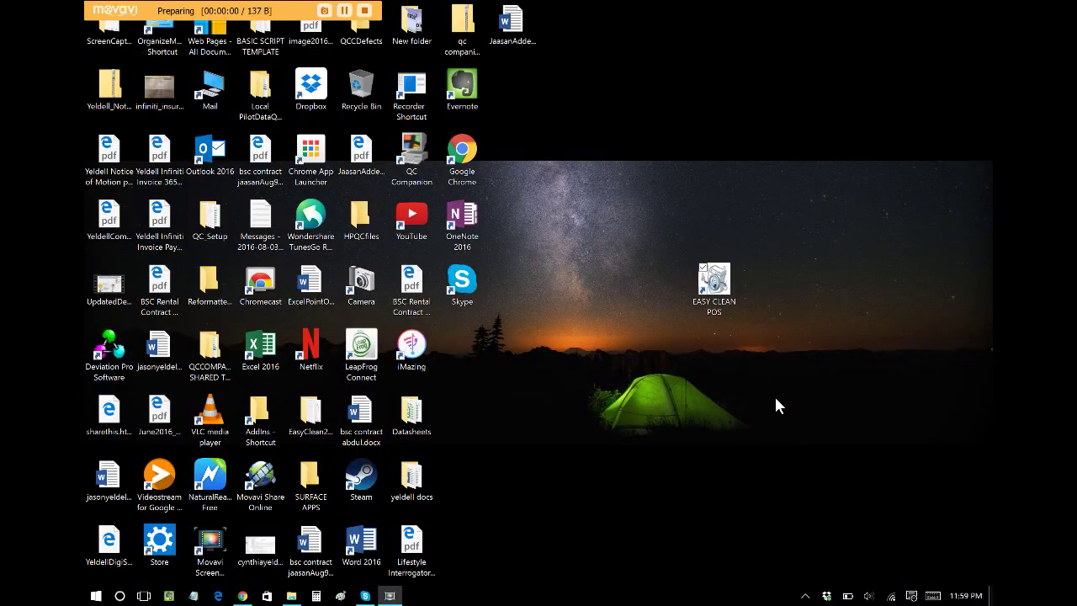
Launch the Easy Clean POS workbook and start a new drop-off order, keeping the assigned cashier ID
{"action": "left_click", "coordinate": [725, 290]}
{"action": "double_click", "coordinate": [722, 290]}
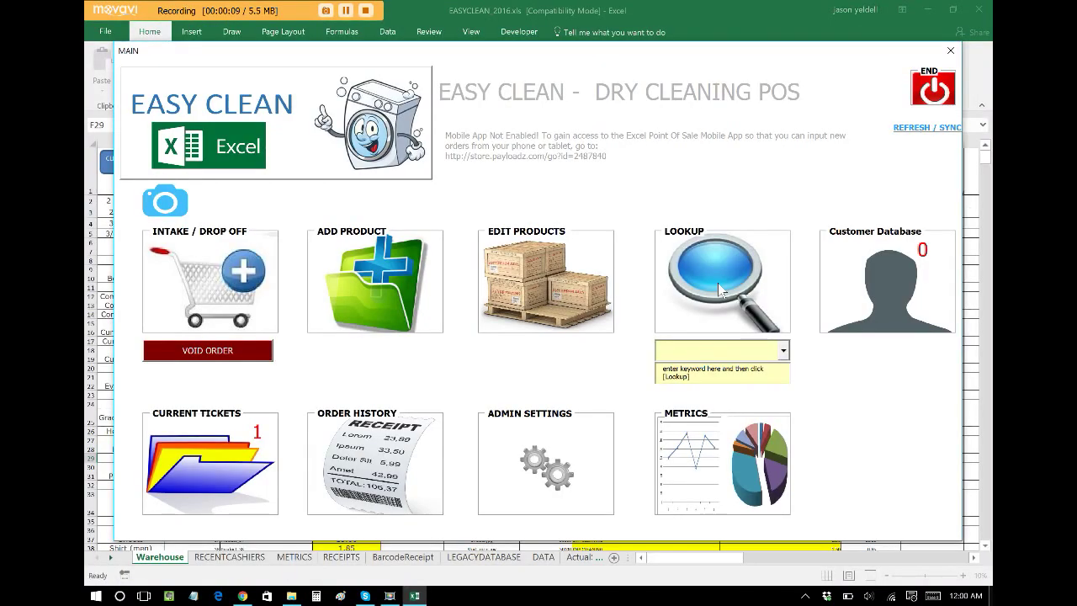
{"action": "left_click", "coordinate": [235, 283]}
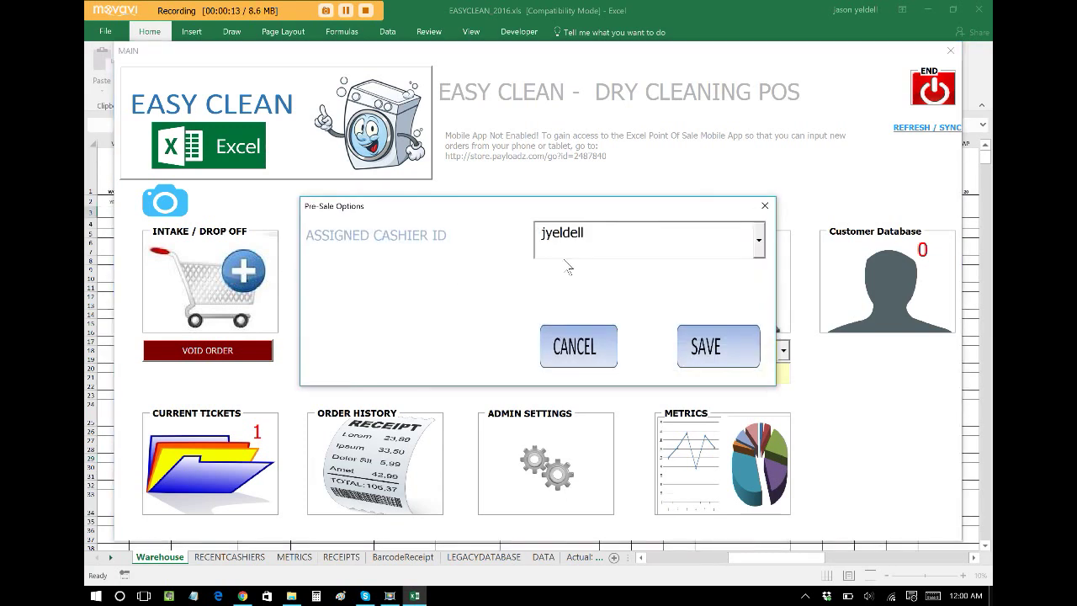
{"action": "left_click", "coordinate": [704, 351]}
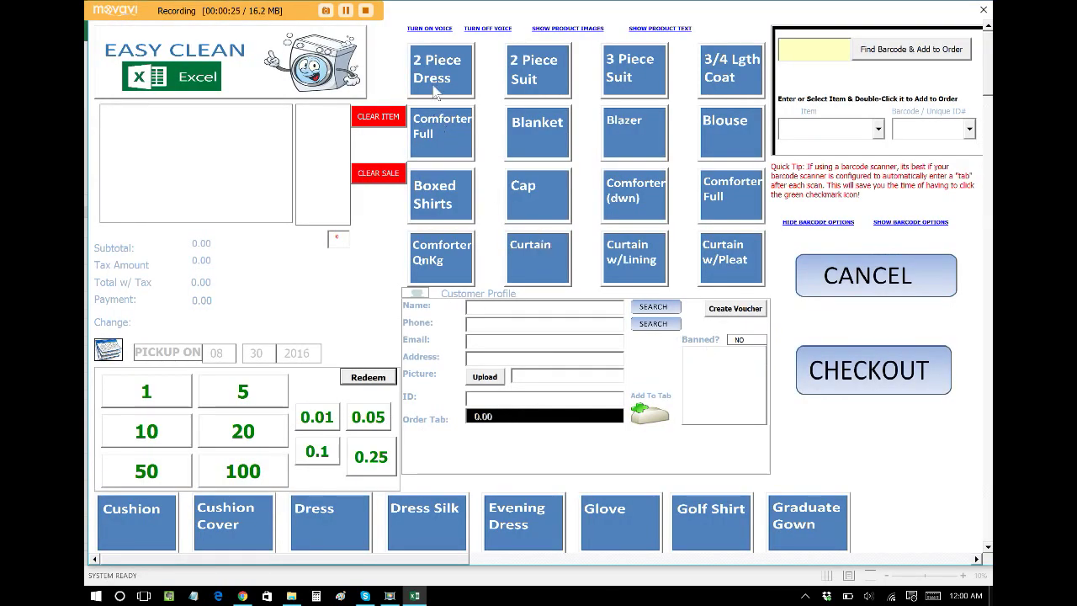
Add a 2 Piece Dress, Blanket, Curtain w/Pleat, Pants, men's Shirt, Scarf and Cap, totaling 49.85
{"action": "left_click", "coordinate": [436, 93]}
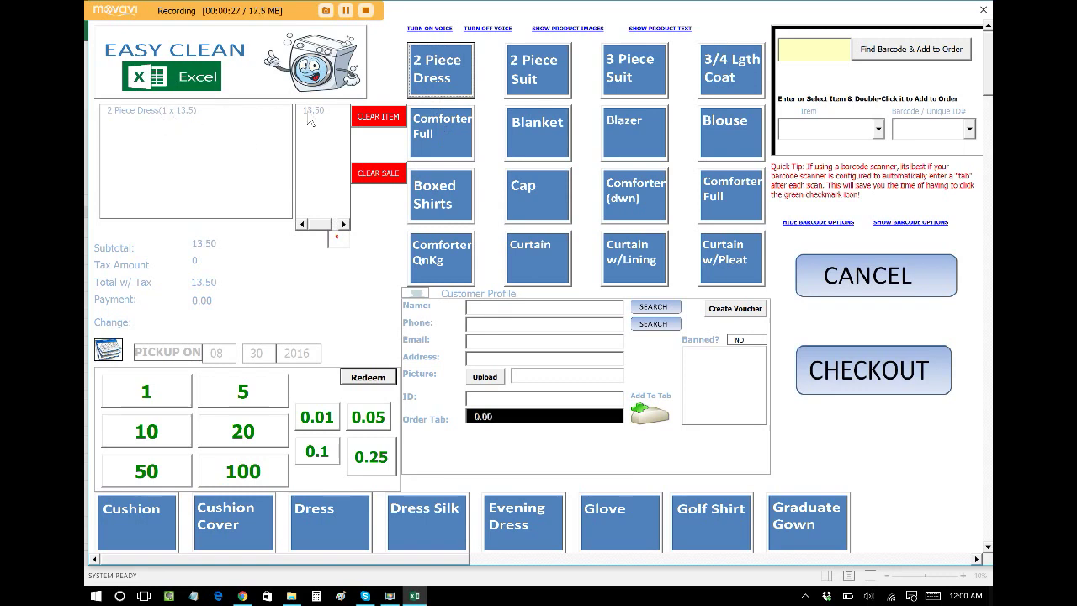
{"action": "left_click", "coordinate": [527, 143]}
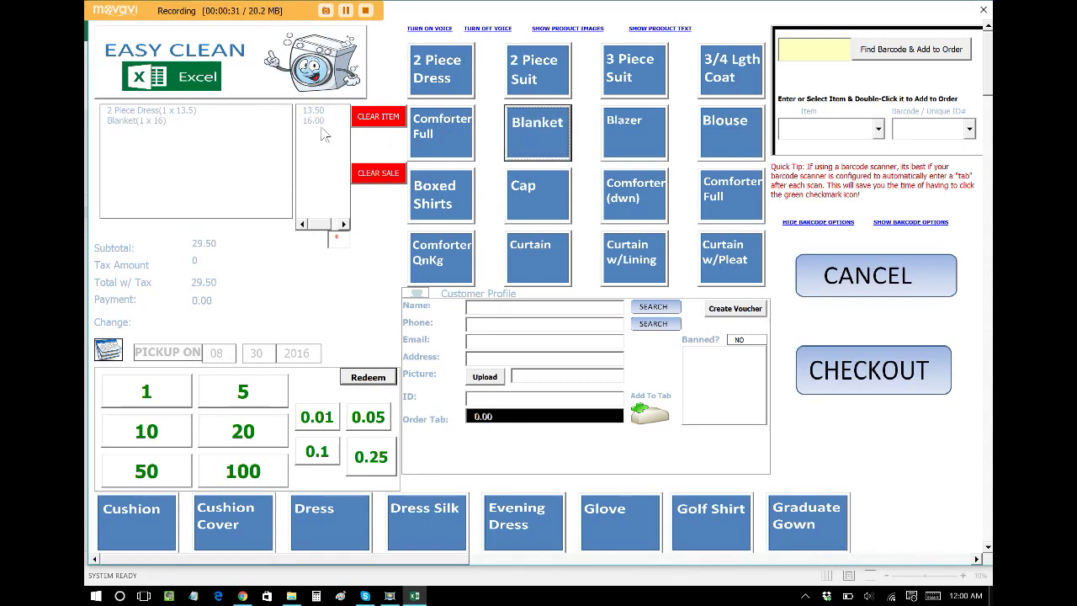
{"action": "left_click", "coordinate": [723, 251]}
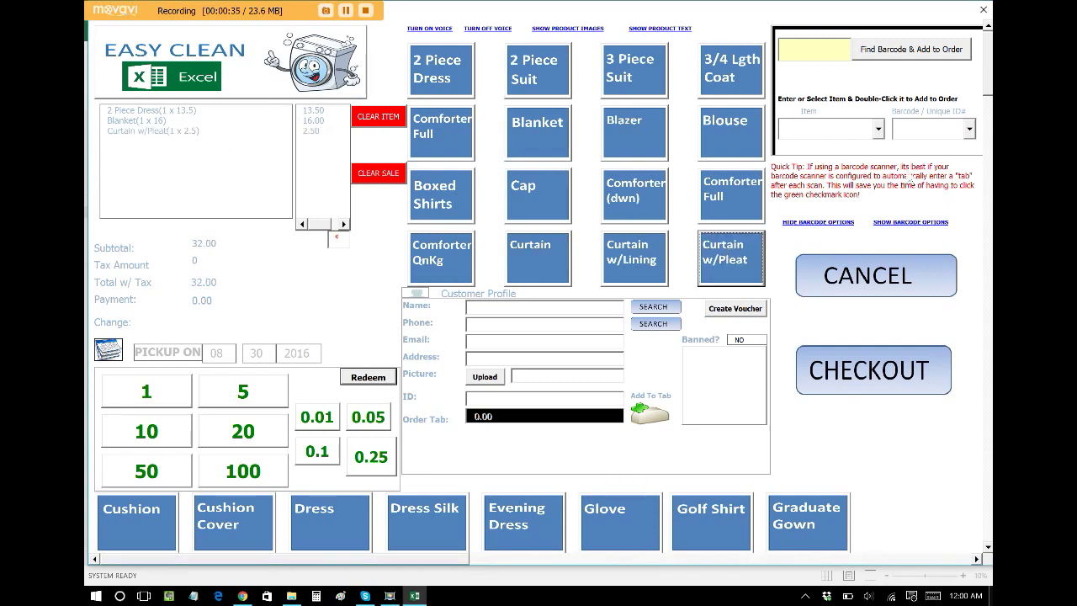
{"action": "scroll", "coordinate": [721, 254], "scroll_direction": "down", "scroll_amount": 5}
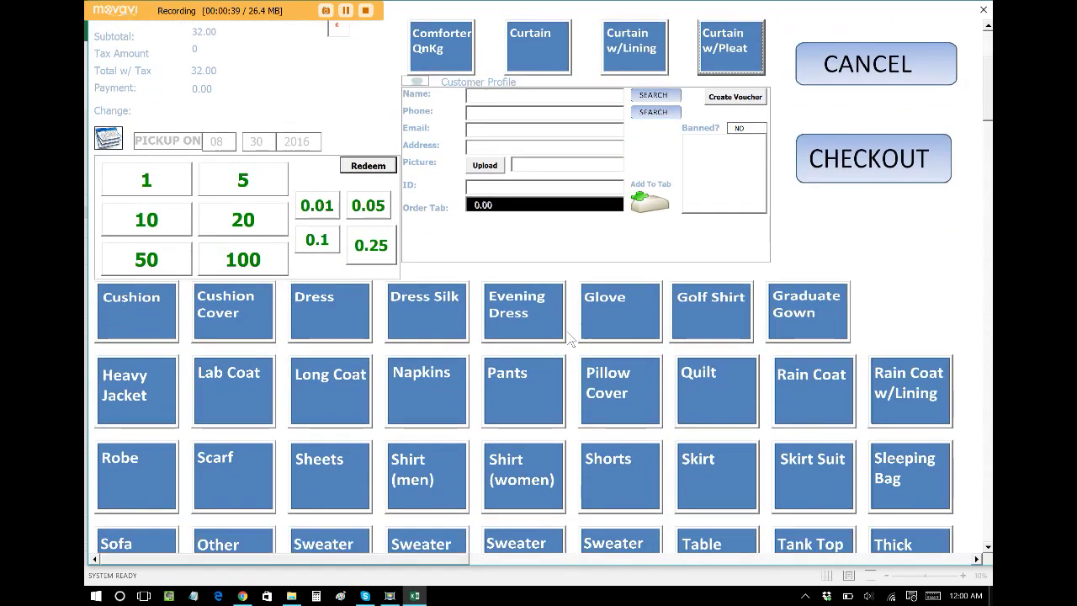
{"action": "left_click", "coordinate": [522, 391]}
{"action": "left_click", "coordinate": [429, 476]}
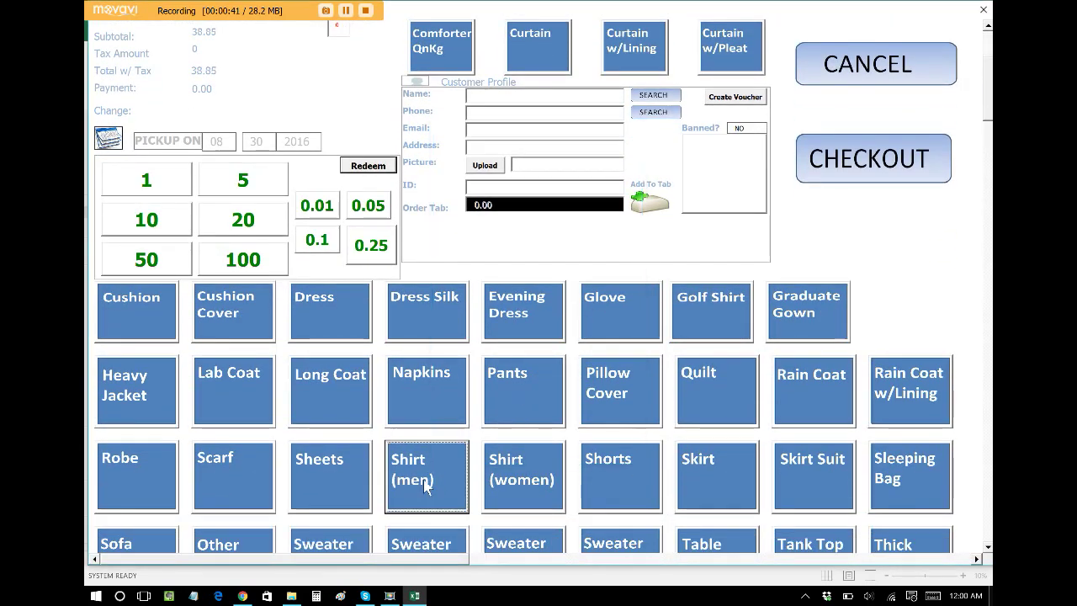
{"action": "left_click", "coordinate": [233, 471]}
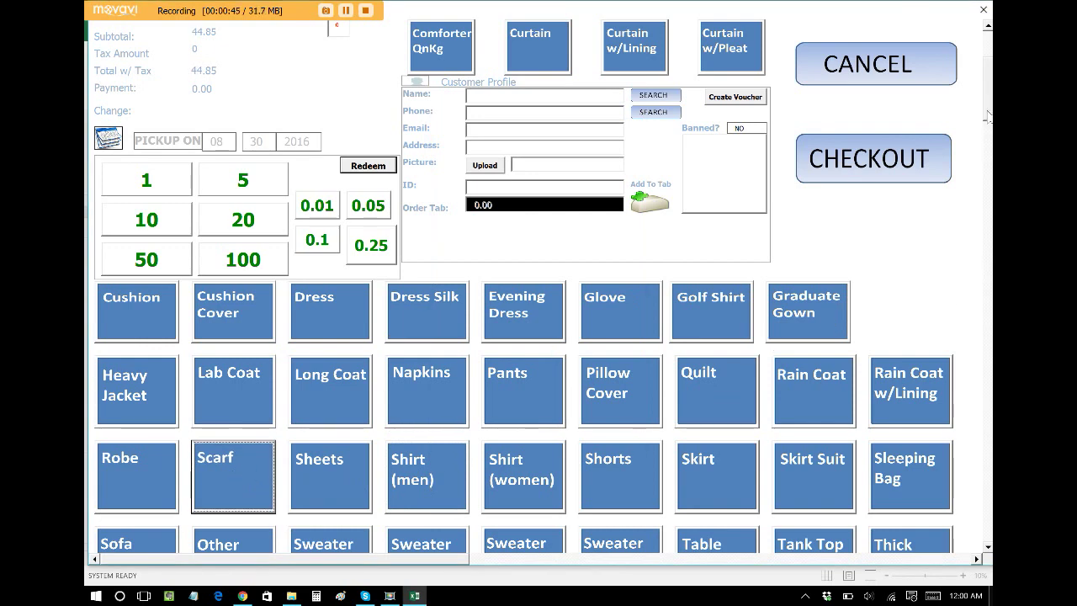
{"action": "scroll", "coordinate": [988, 116], "scroll_direction": "up", "scroll_amount": 3}
{"action": "scroll", "coordinate": [988, 116], "scroll_direction": "up", "scroll_amount": 2}
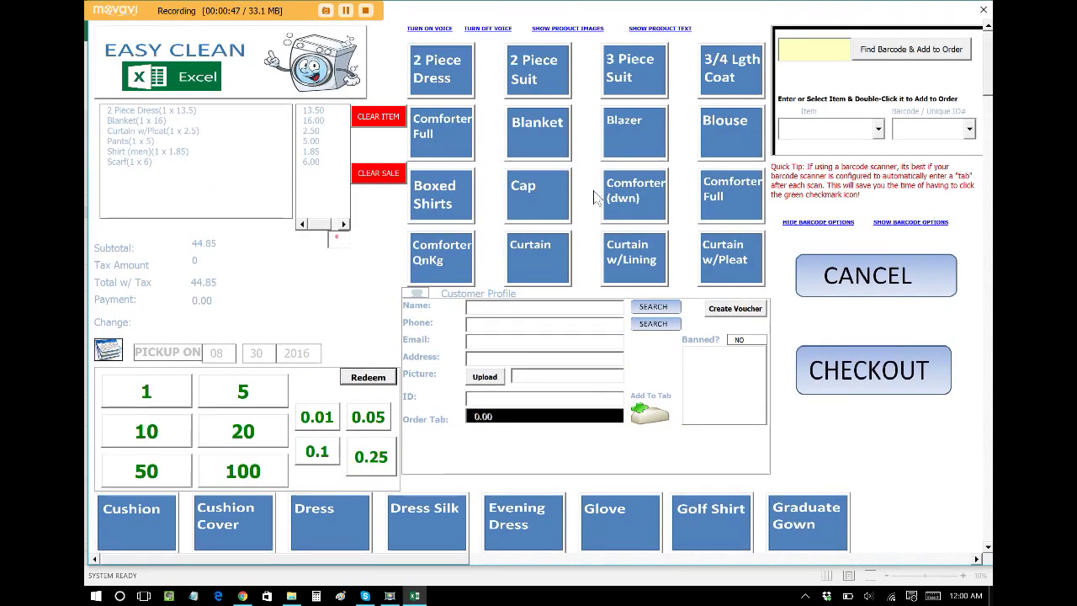
{"action": "left_click", "coordinate": [545, 210]}
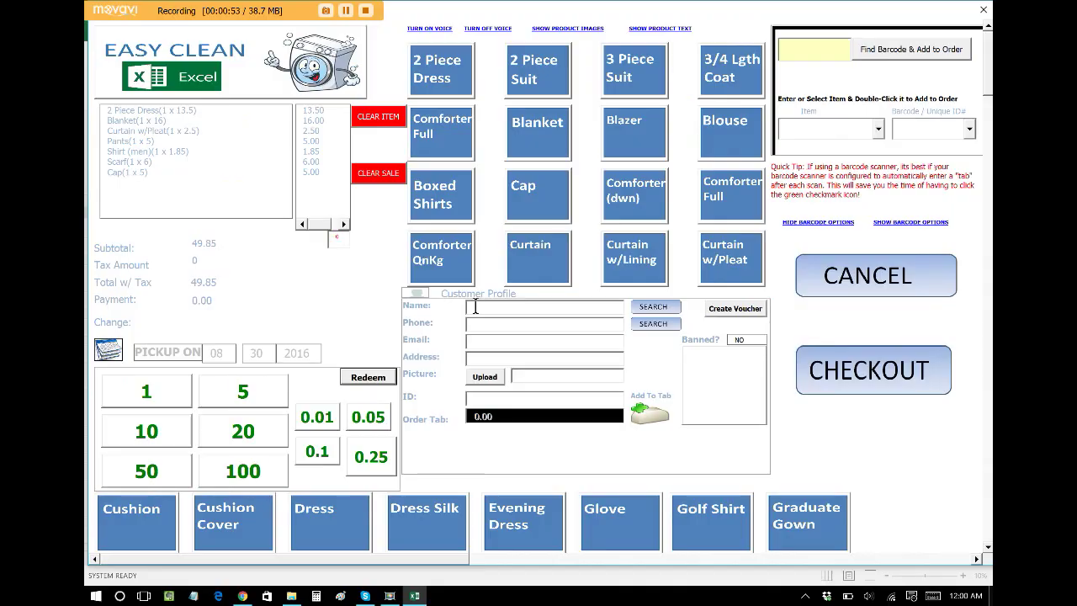
Search customers for 'de', attach the found customer's profile to the order, and tender 50
{"action": "type", "text": "dell"}
{"action": "left_click", "coordinate": [654, 312]}
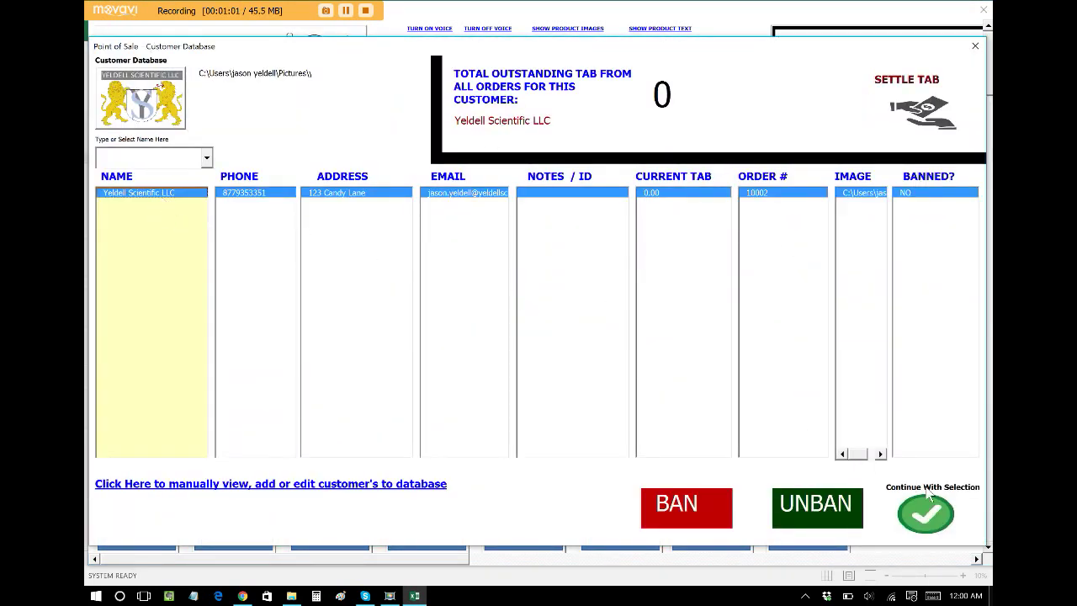
{"action": "left_click", "coordinate": [926, 515]}
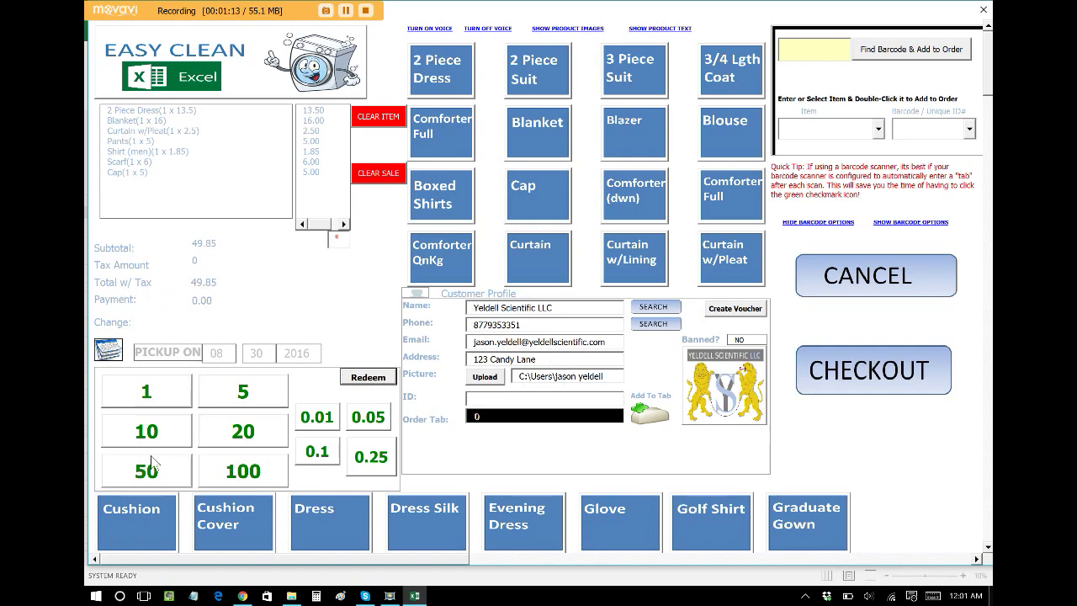
{"action": "left_click", "coordinate": [173, 474]}
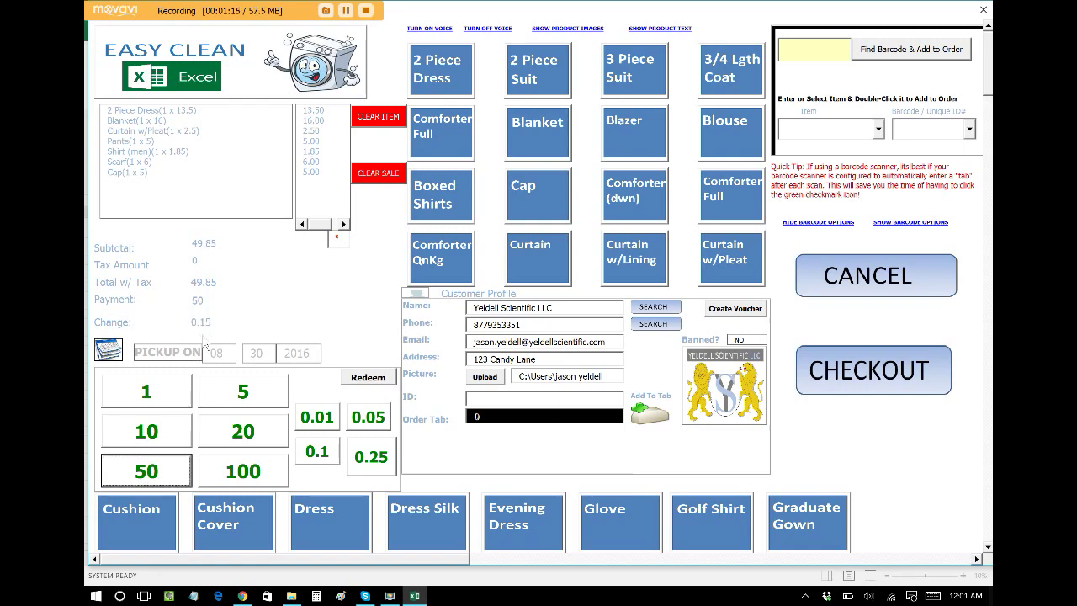
Change the order's pickup date to 08/31/2016 in the date chooser
{"action": "left_click", "coordinate": [111, 352]}
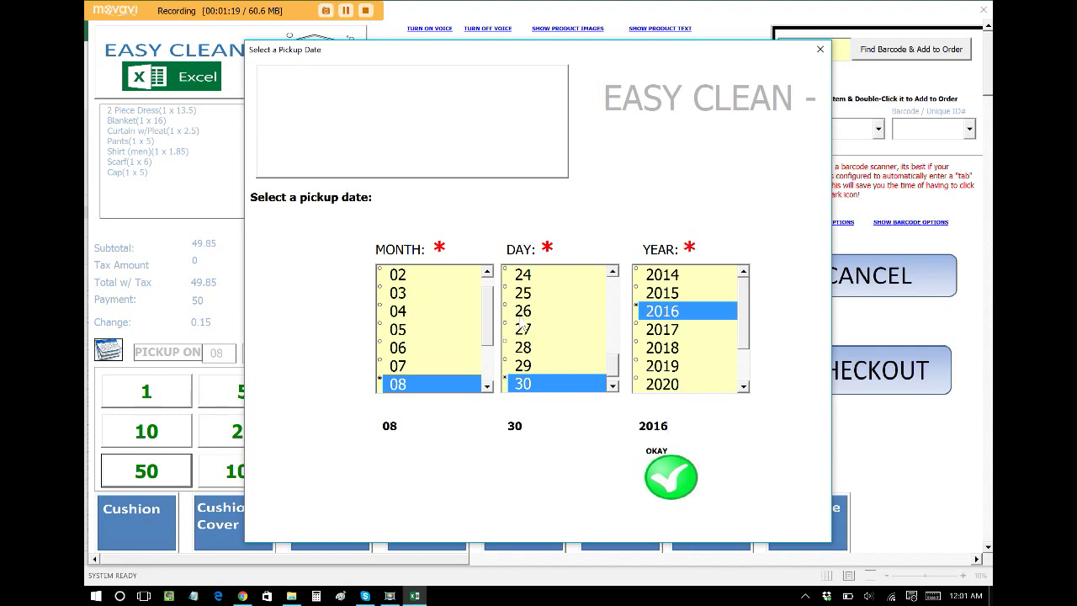
{"action": "left_click", "coordinate": [613, 386]}
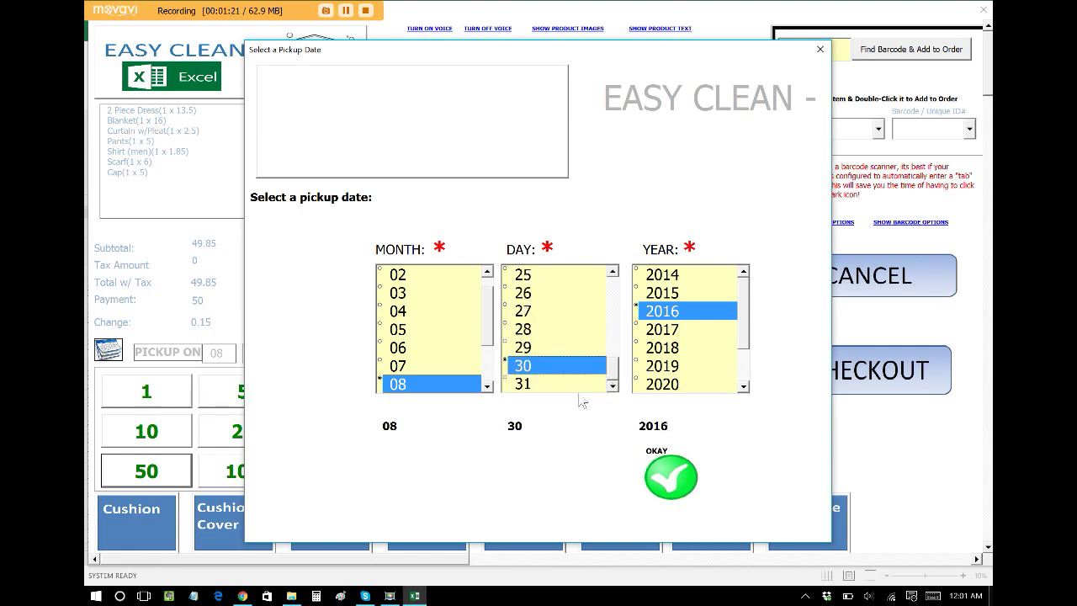
{"action": "left_click", "coordinate": [573, 384]}
{"action": "left_click", "coordinate": [671, 476]}
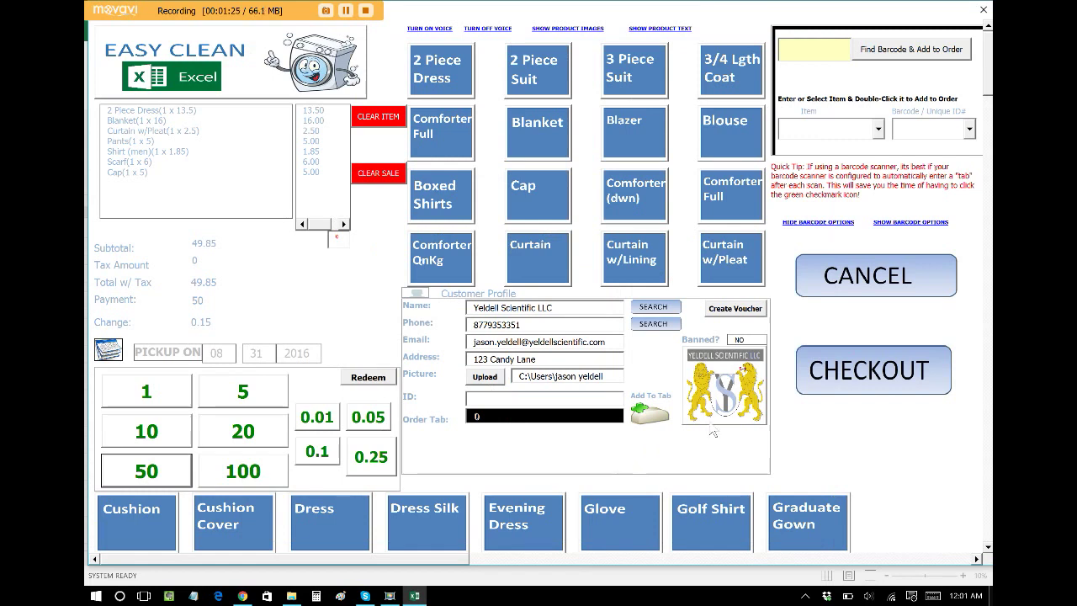
{"action": "left_click", "coordinate": [856, 376]}
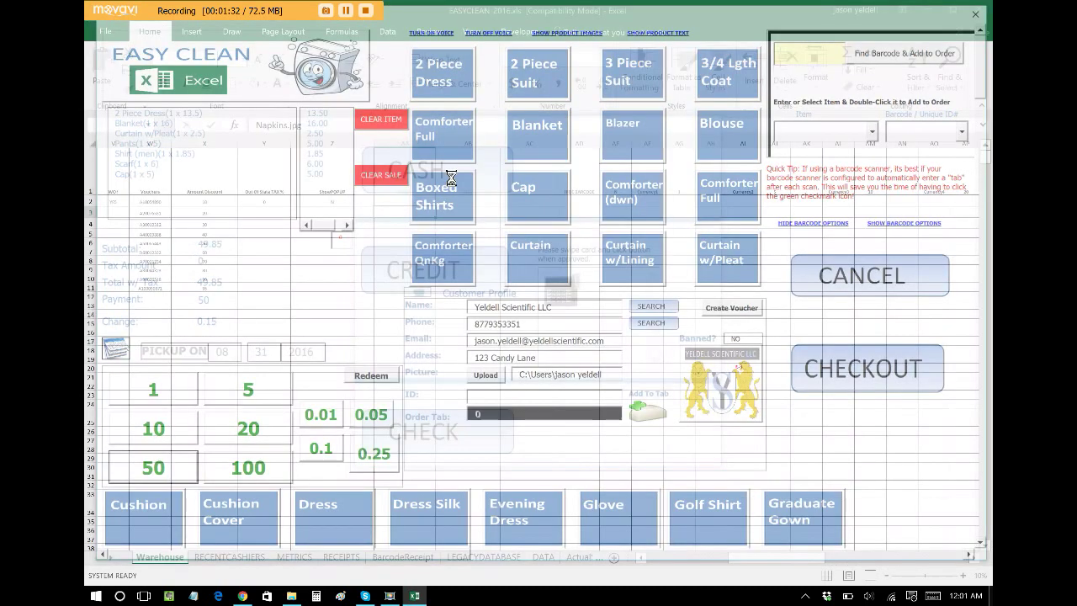
Pay for order 10003 in cash and bring up its receipt ticket
{"action": "left_click", "coordinate": [453, 185]}
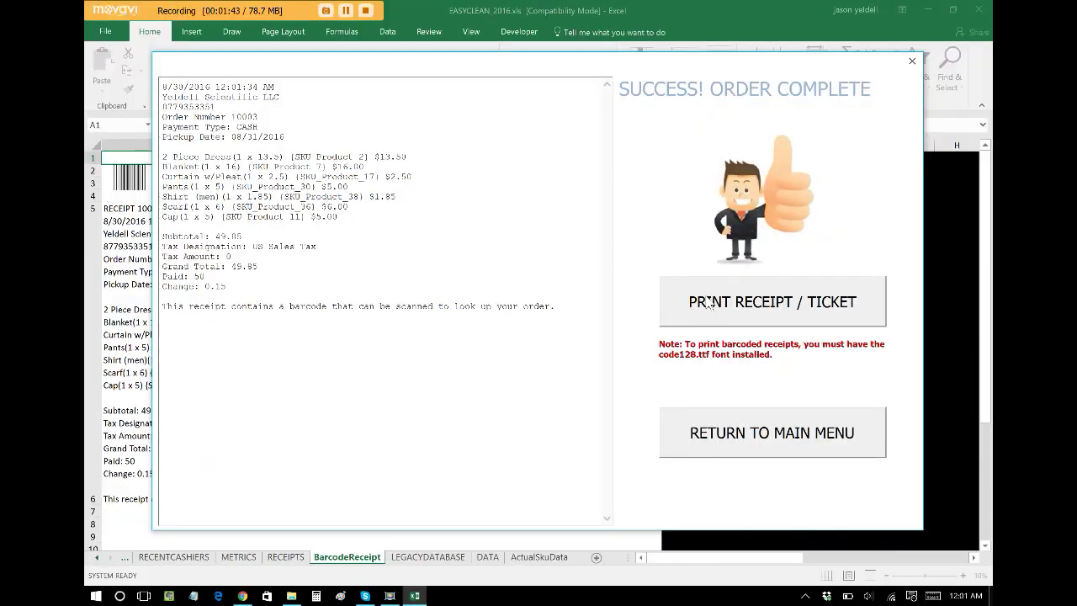
{"action": "left_click", "coordinate": [765, 317]}
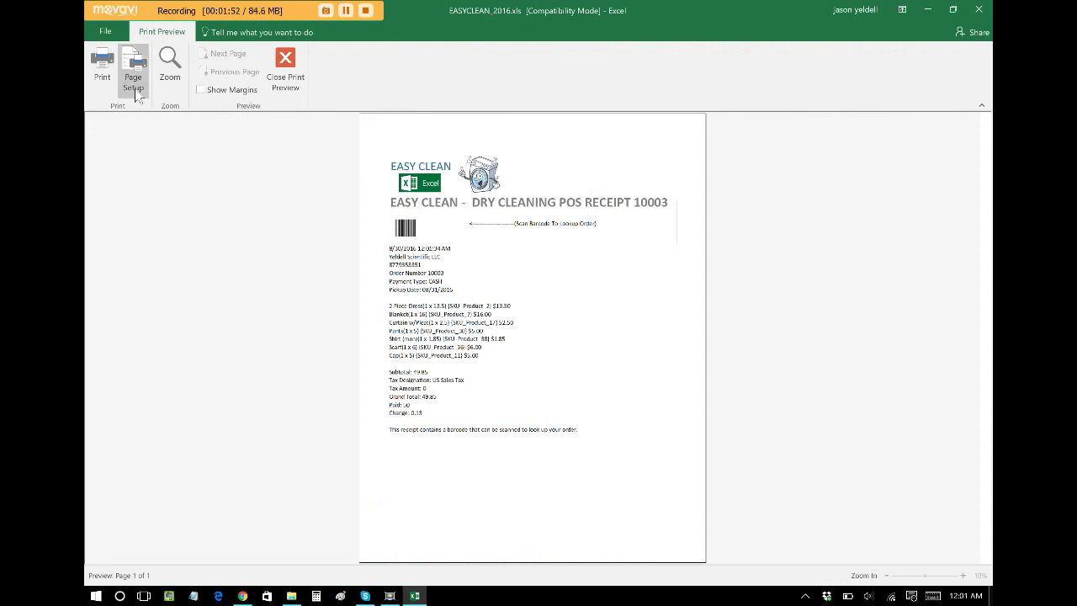
Zoom into the order 10003 receipt preview, then zoom back out to the full page
{"action": "left_click", "coordinate": [164, 57]}
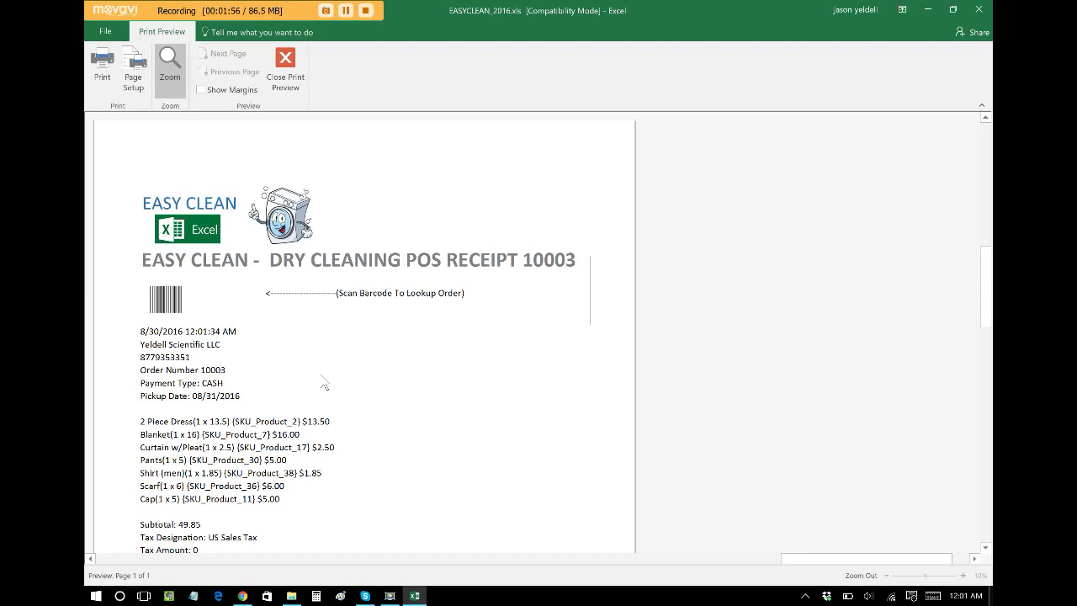
{"action": "left_click", "coordinate": [171, 78]}
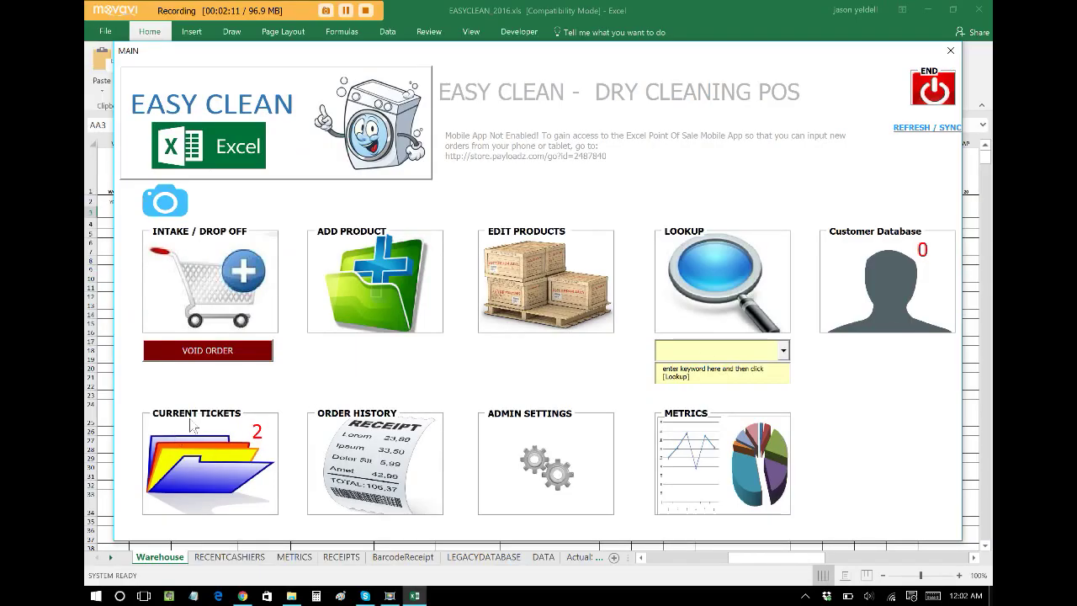
In Current Tickets, set order 10003 to PROCESSED\AWAITING PICKUP and return to the main menu
{"action": "left_click", "coordinate": [213, 468]}
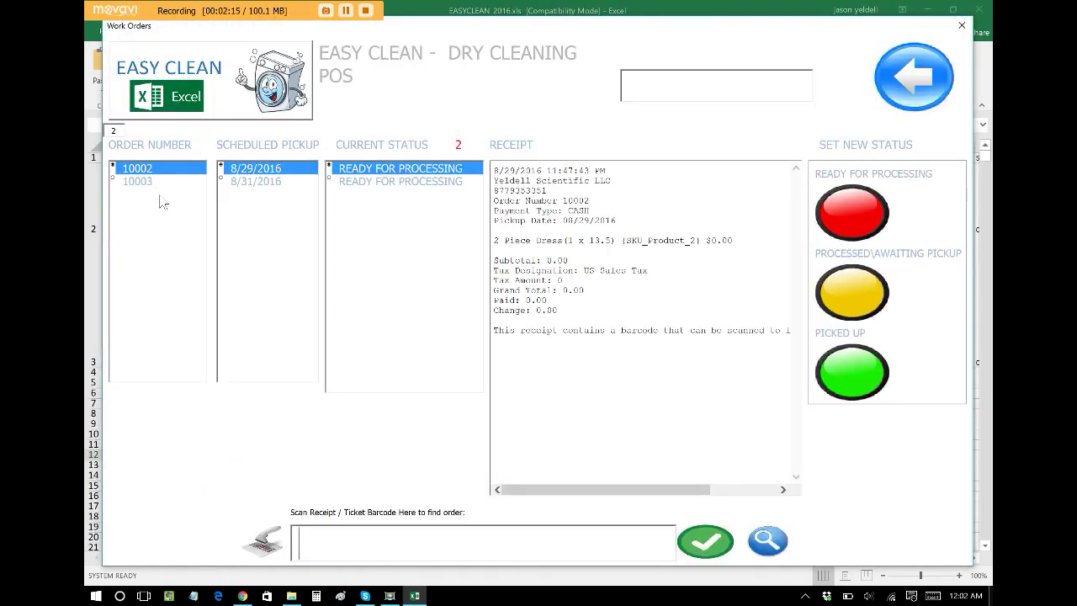
{"action": "left_click", "coordinate": [152, 182]}
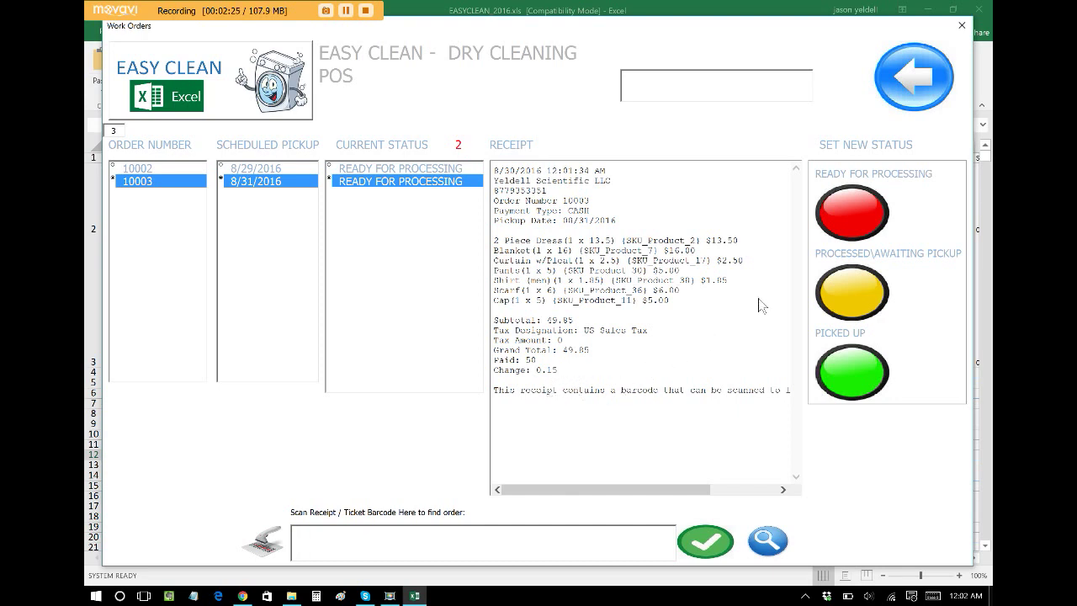
{"action": "left_click", "coordinate": [840, 299]}
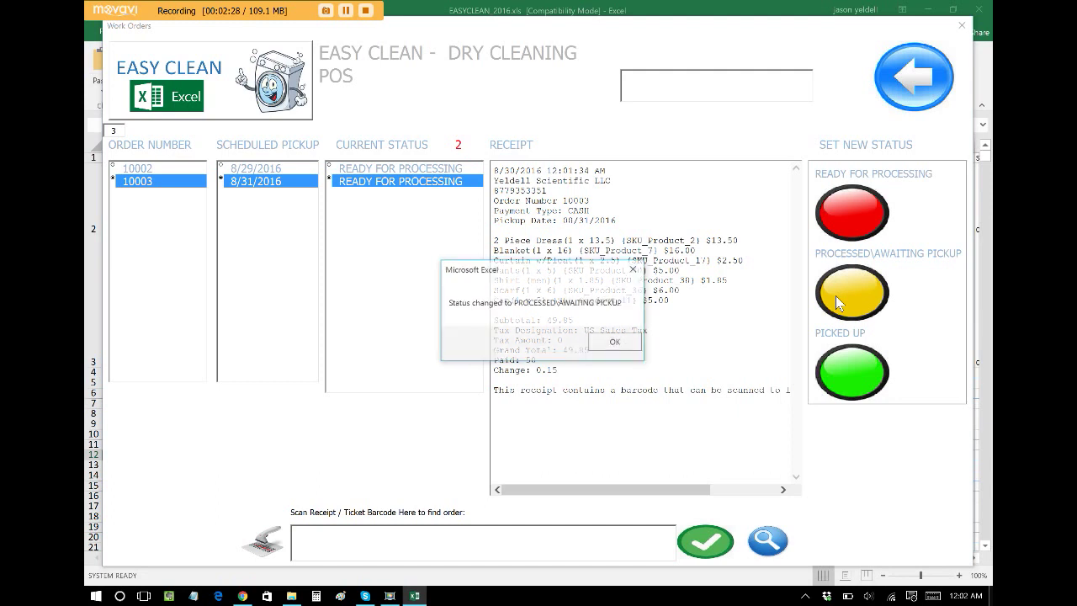
{"action": "left_click", "coordinate": [616, 342]}
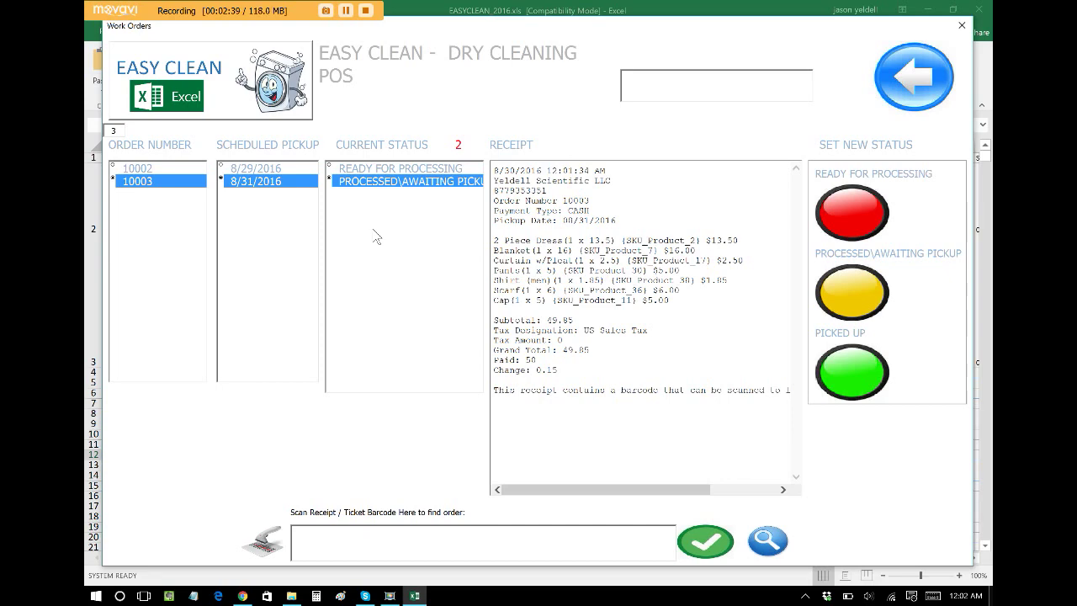
{"action": "left_click", "coordinate": [894, 74]}
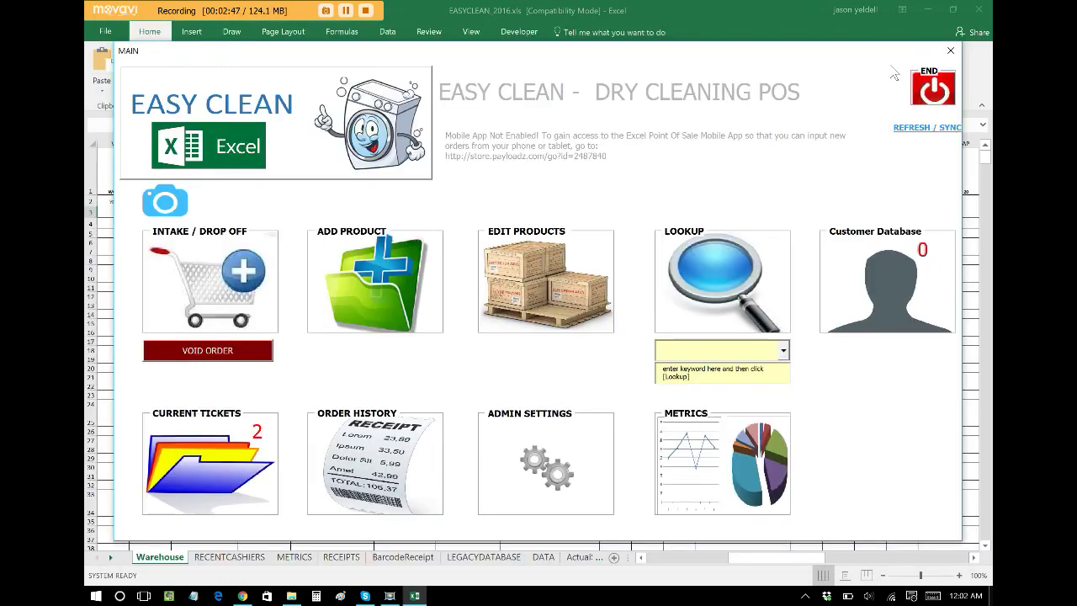